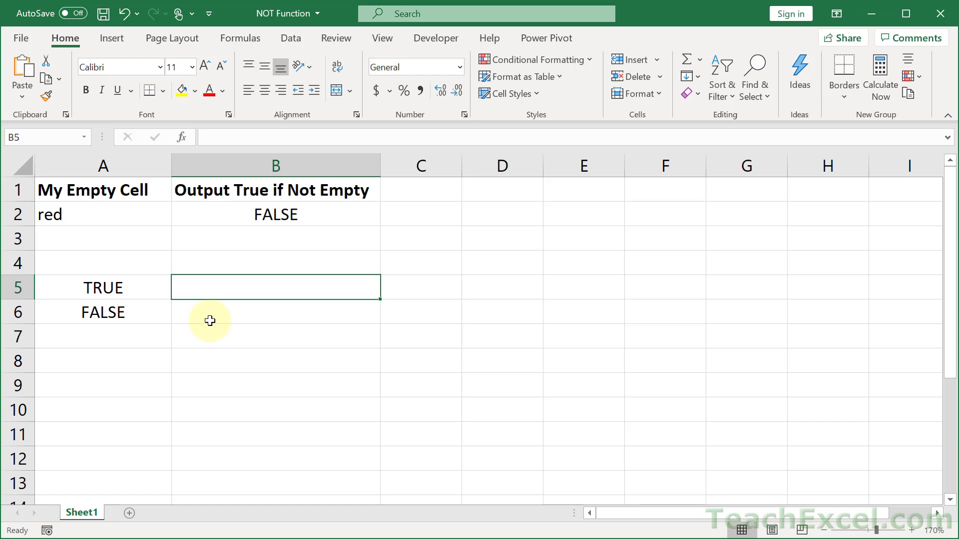
Enter =NOT(TRUE) in B5 and =NOT(FALSE) in B6, returning FALSE and TRUE
type("=no")
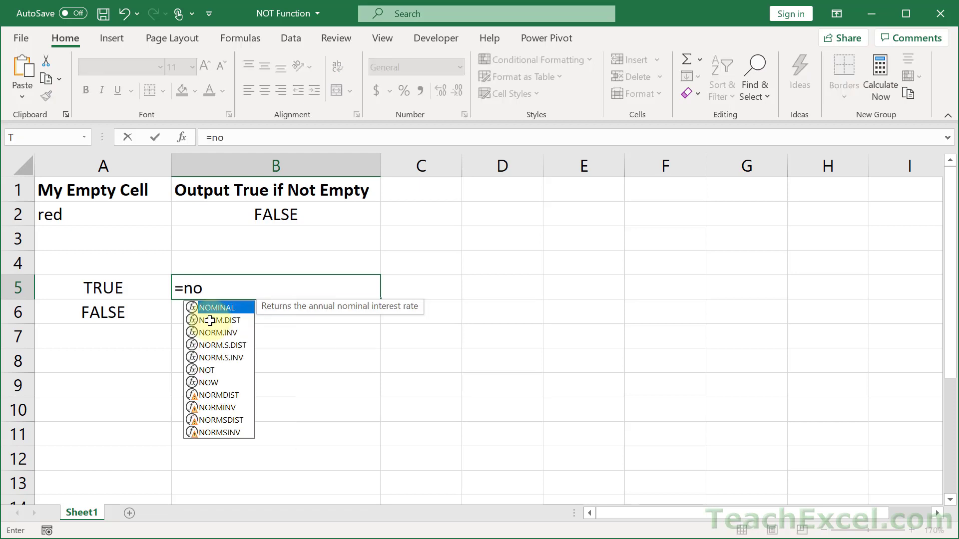
type("t(")
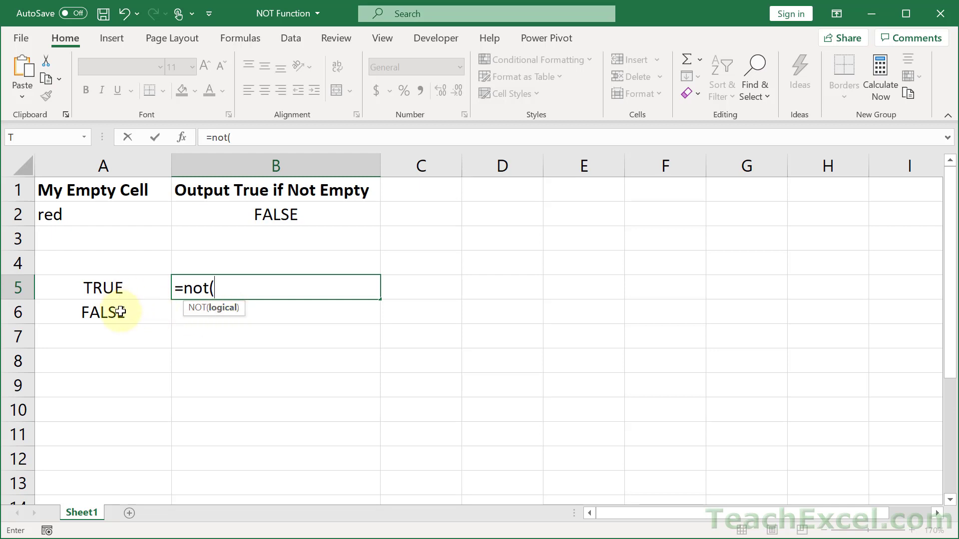
type("true)")
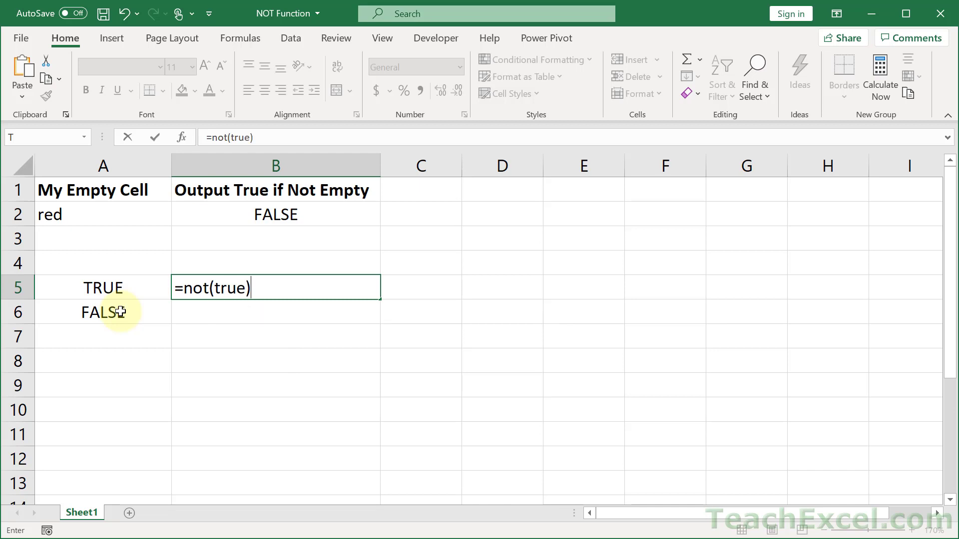
key("Return")
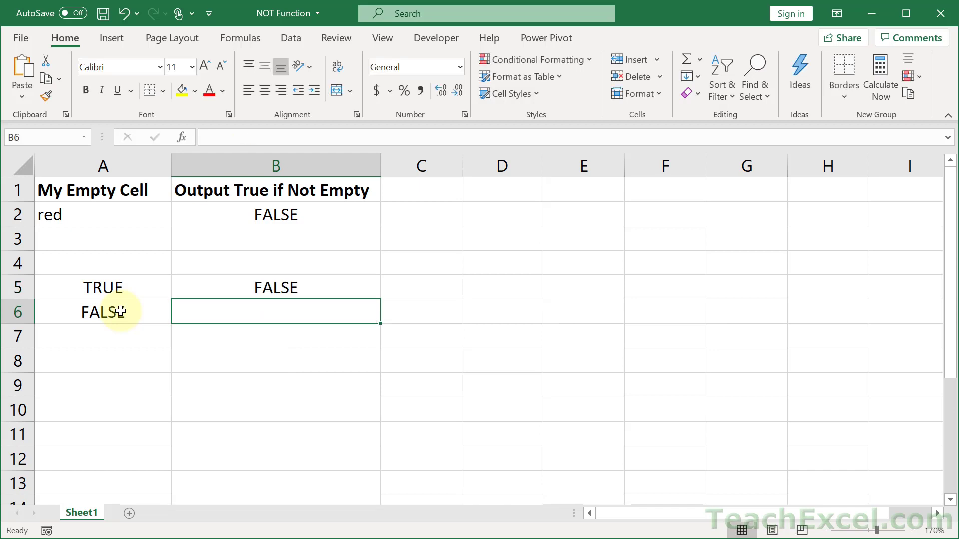
type("=not")
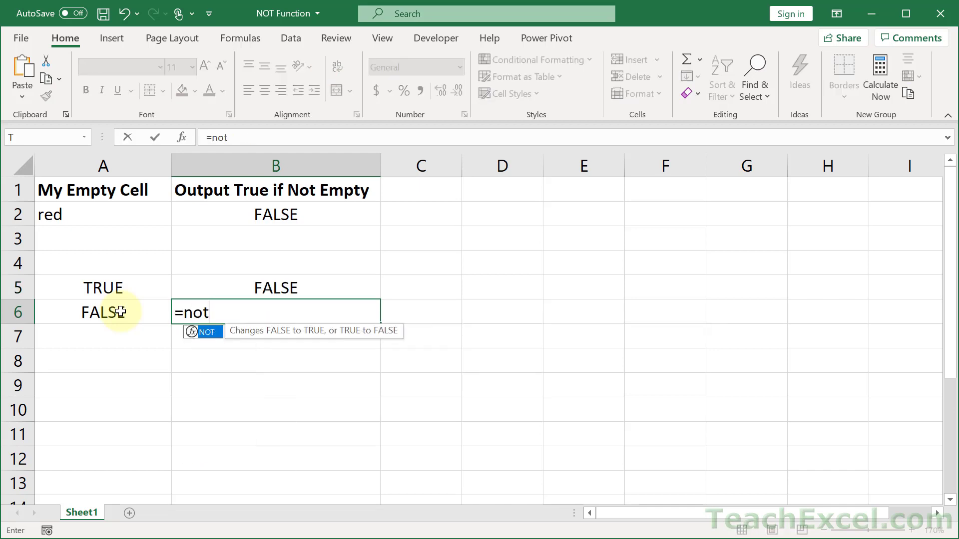
key("Tab")
type("false)")
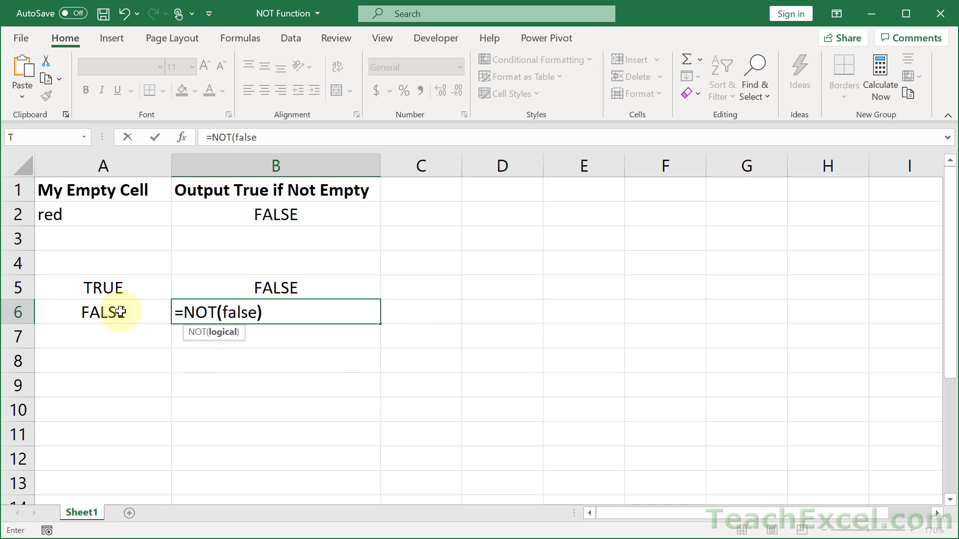
key("Return")
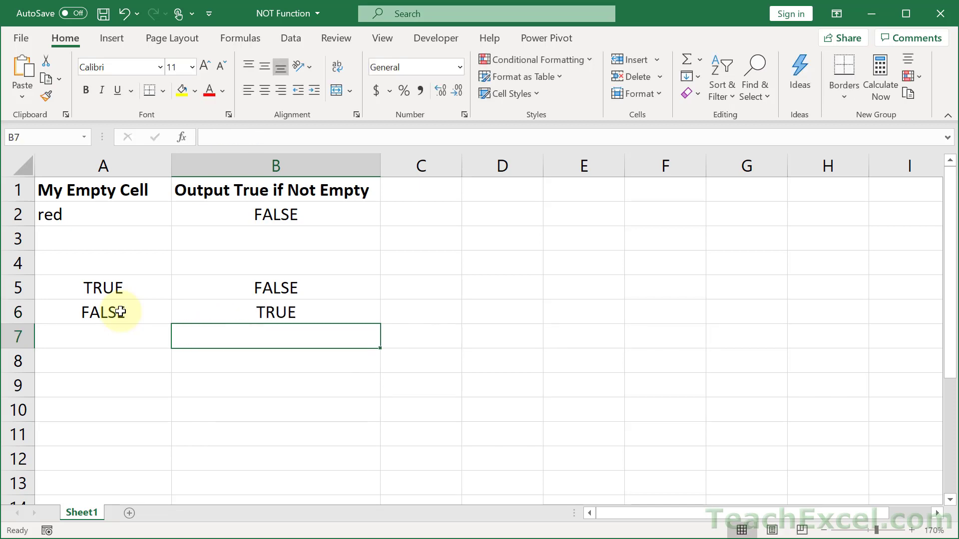
Rewrite B5 as =NOT(A5) so it references cell A5
left_click(225, 291)
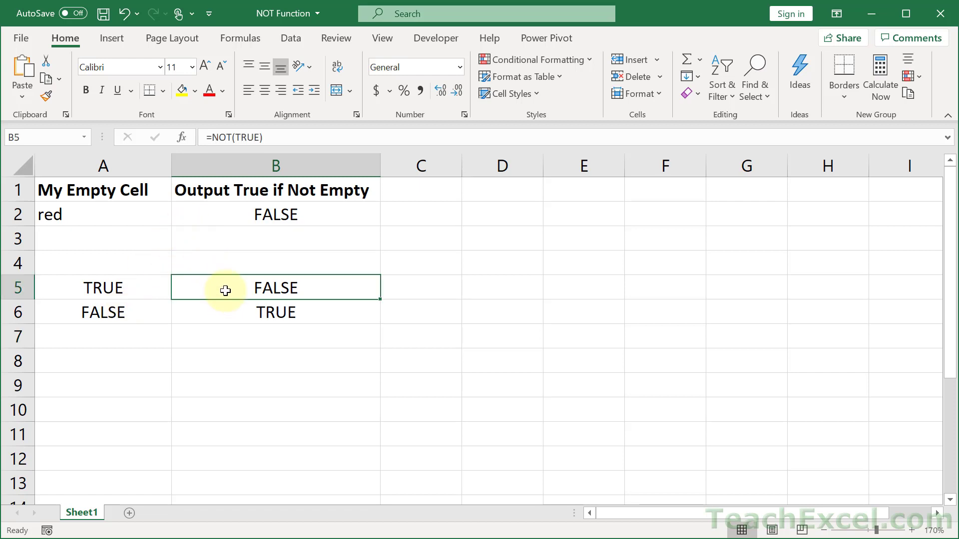
type("=not")
key("Tab")
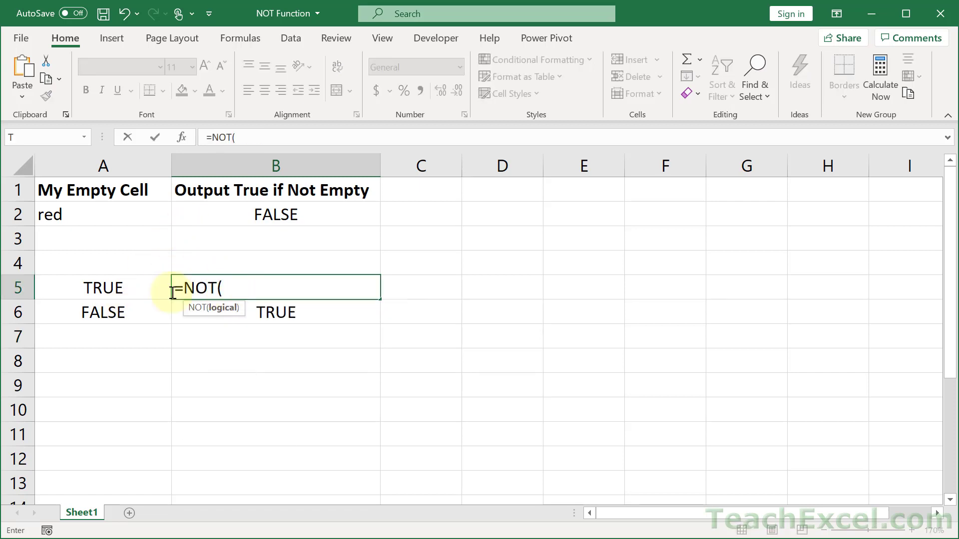
left_click(113, 293)
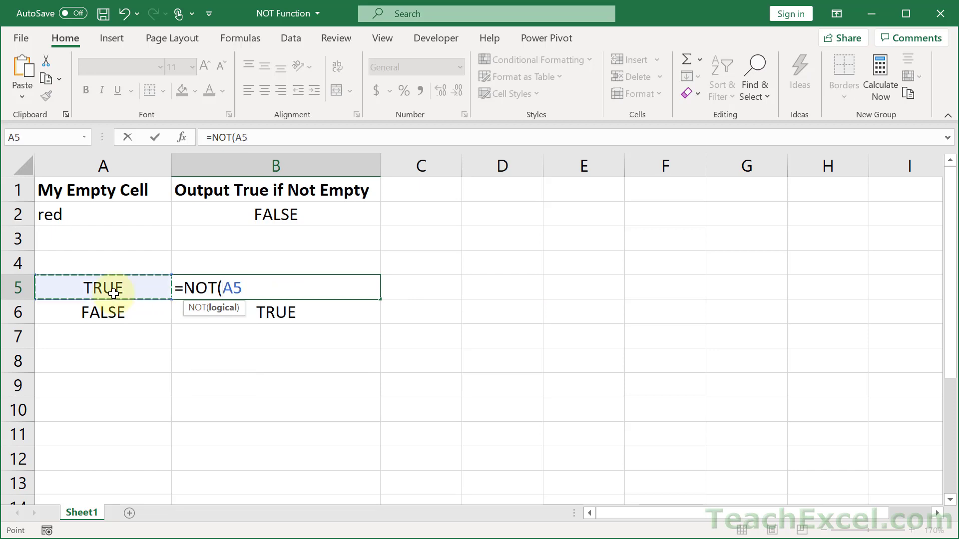
key("Return")
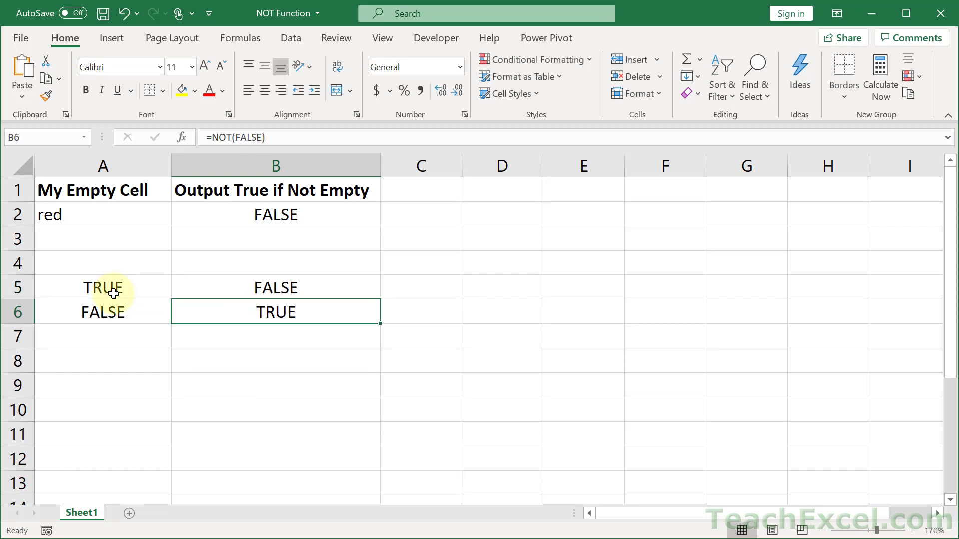
Re-enter B6 as =NOT(A6) so it references cell A6
double_click(279, 313)
type("=not")
key("Tab")
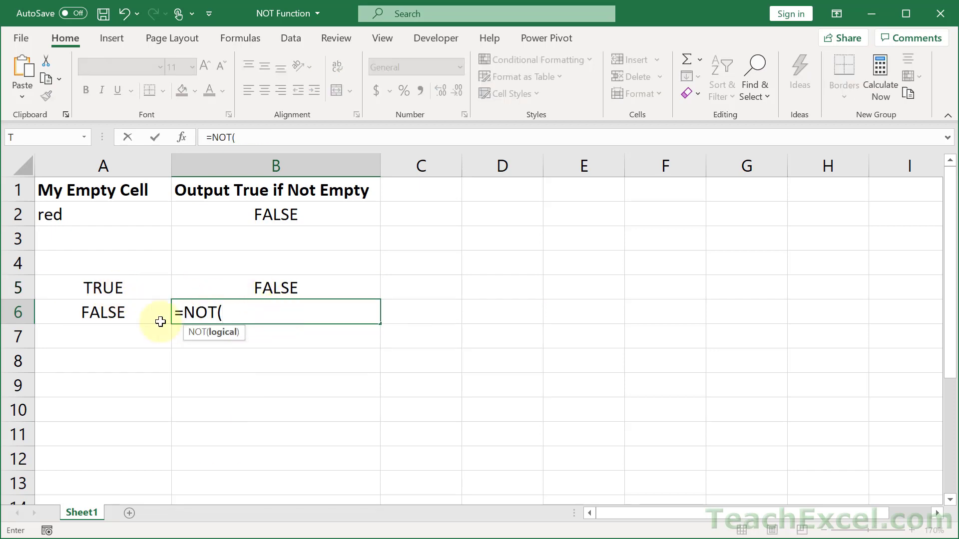
left_click(118, 310)
key("Return")
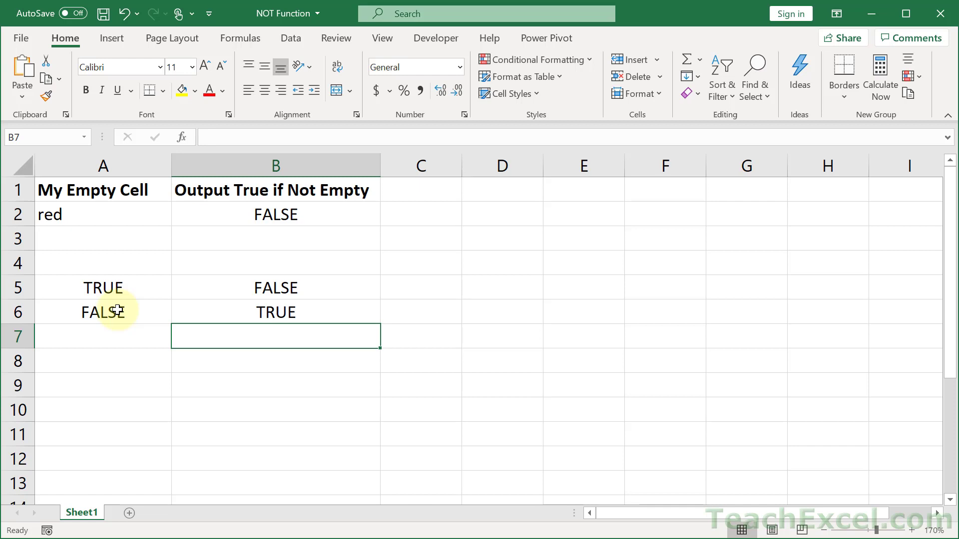
type("=if")
key("Tab")
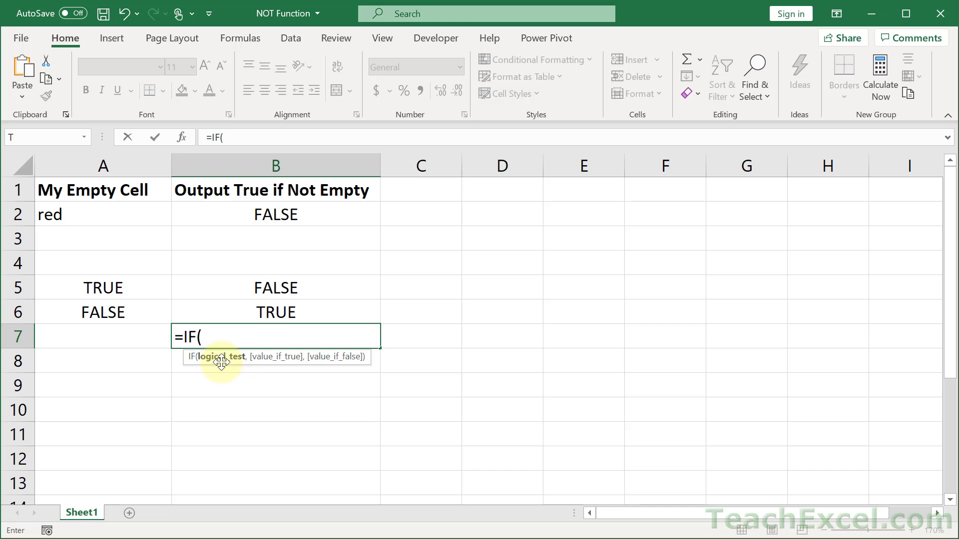
key("Escape")
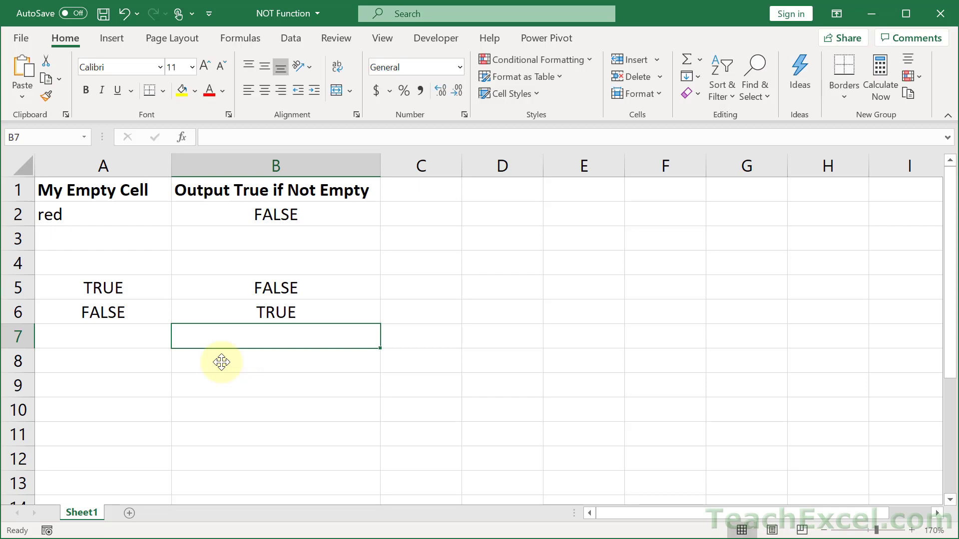
Clear the old ISBLANK formula from B2 and check what A2 contains
left_click(208, 214)
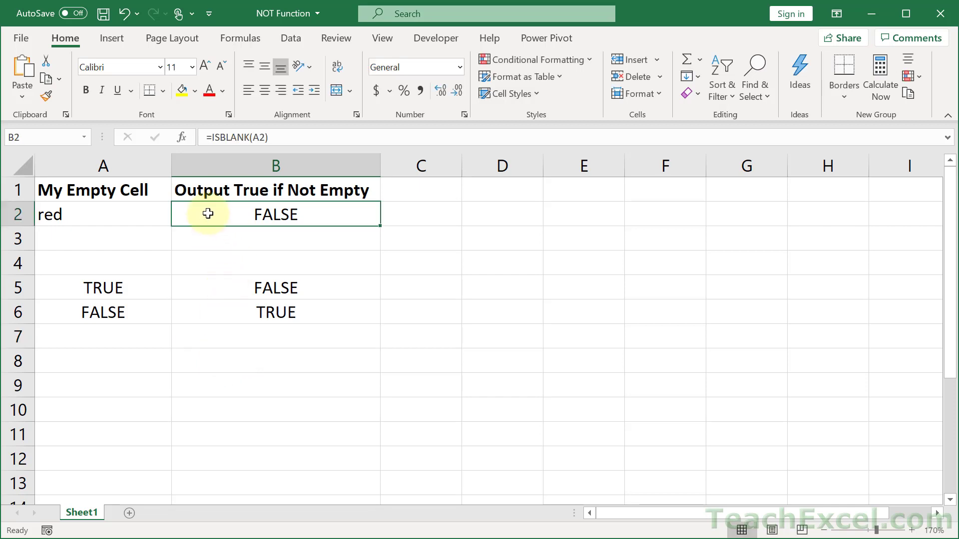
key("Delete")
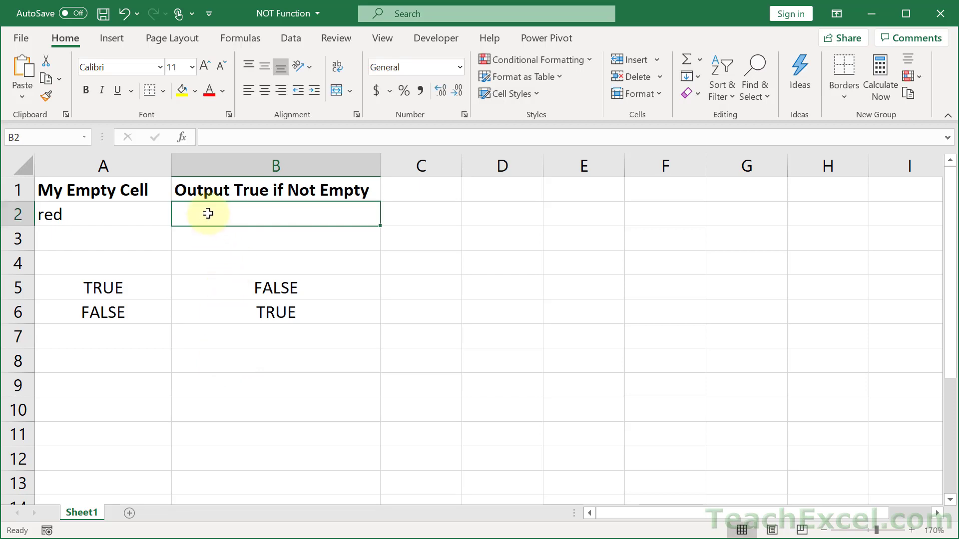
left_click(117, 214)
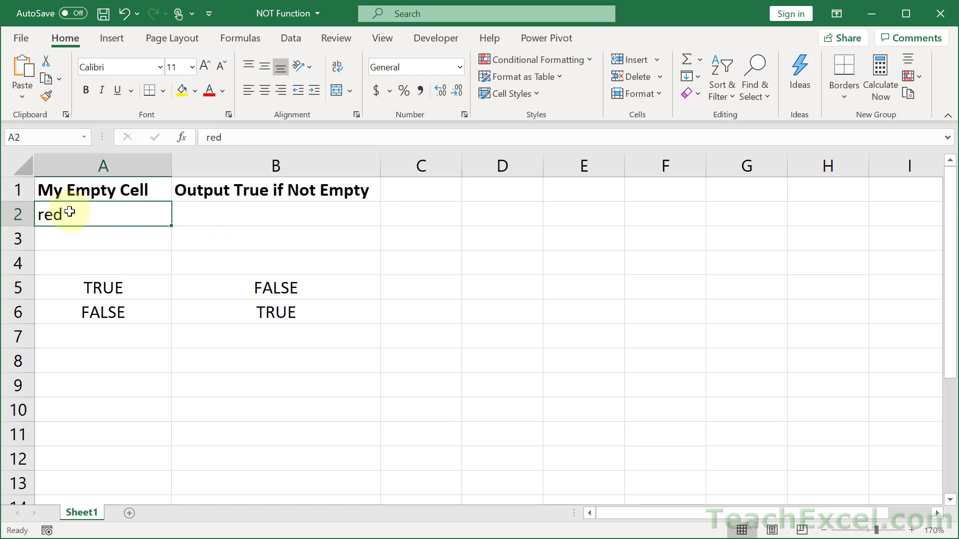
Enter =ISBLANK(A2) in B2, returning FALSE because A2 holds 'red'
left_click(287, 213)
type("=isb")
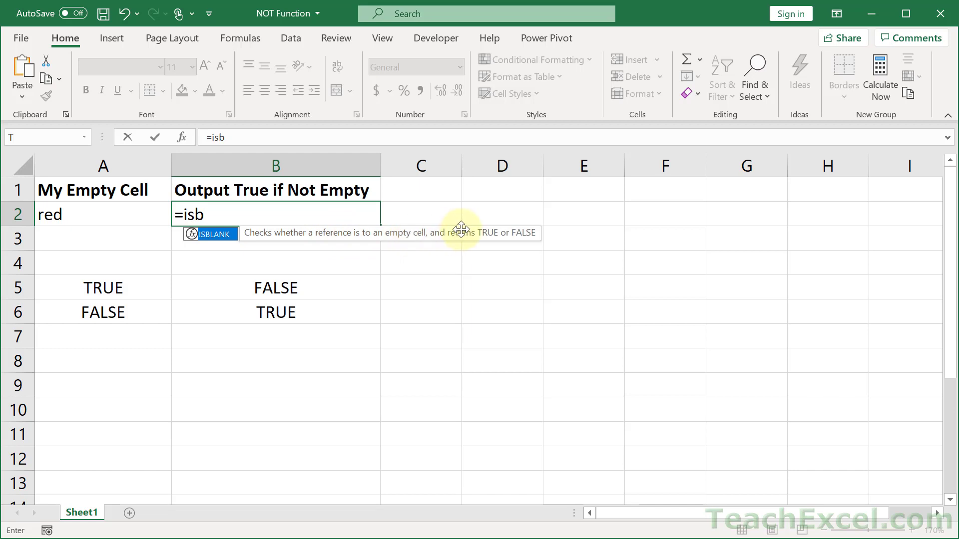
key("Tab")
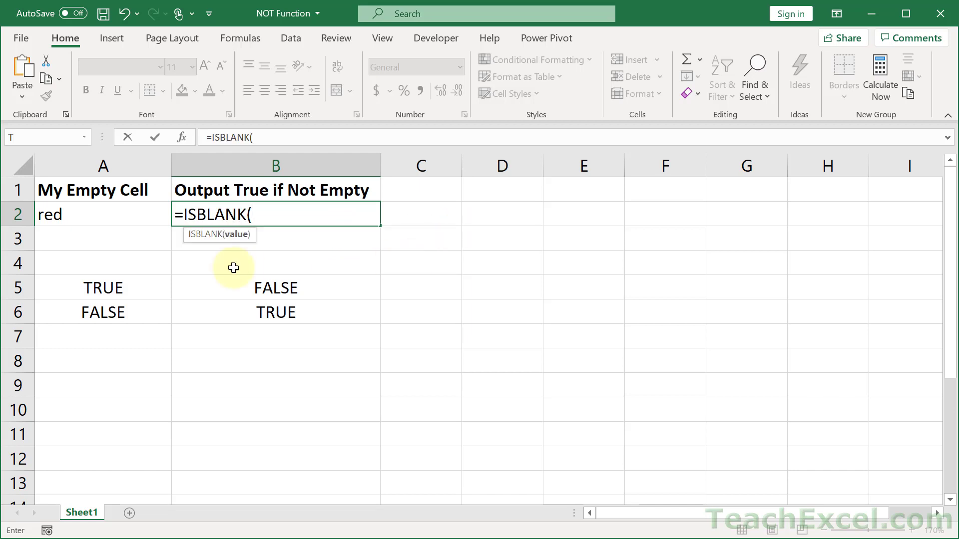
left_click(95, 220)
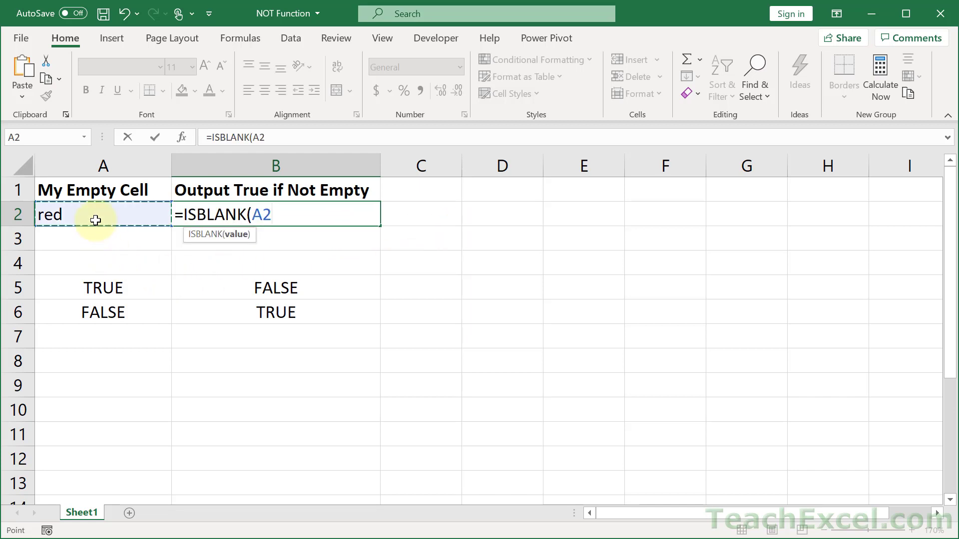
type(")")
key("ctrl+Return")
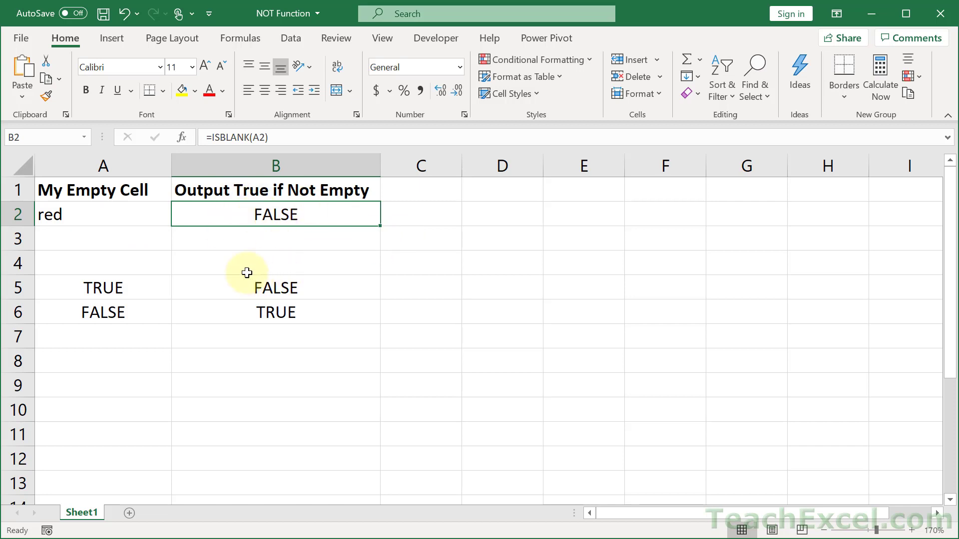
Edit B2 to =NOT(ISBLANK(A2)) so it returns TRUE
double_click(307, 212)
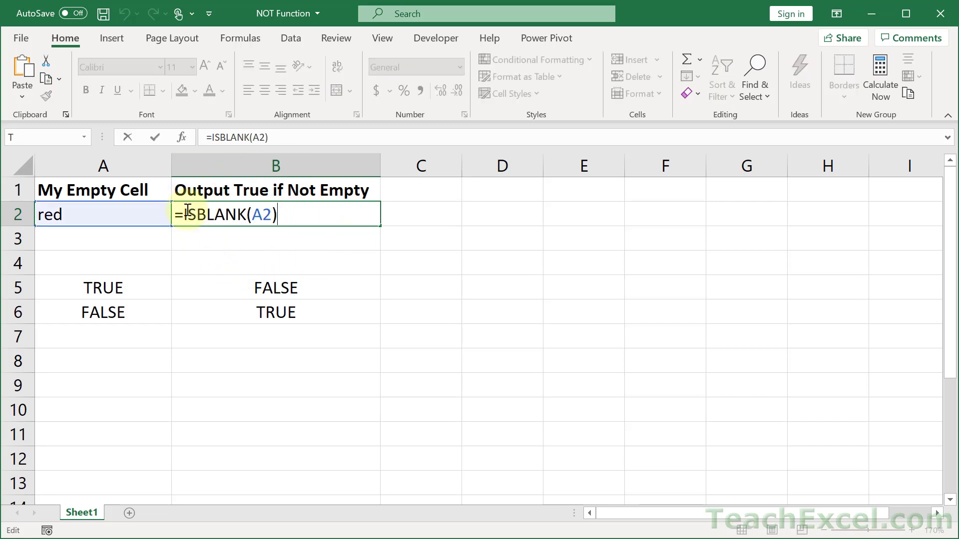
left_click(185, 213)
type("not(")
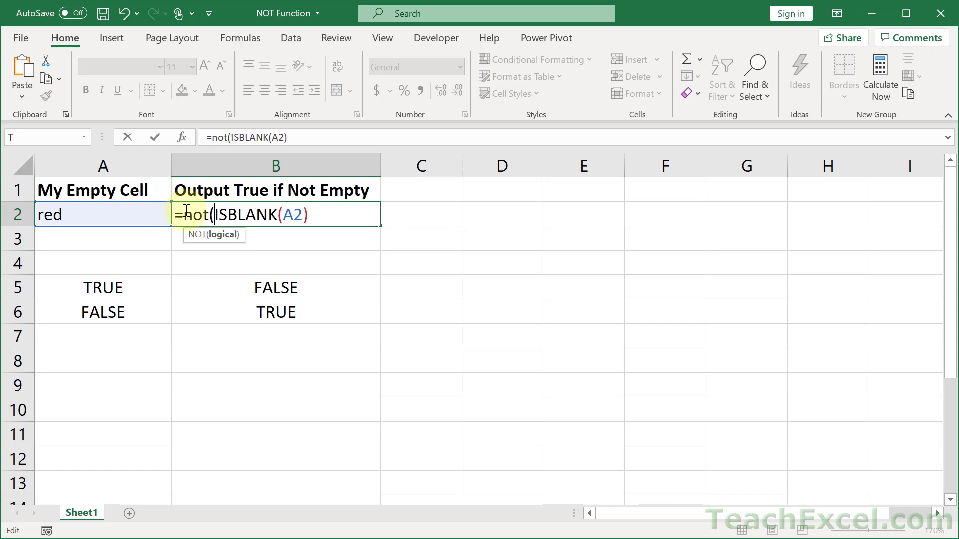
left_click(333, 215)
type(")")
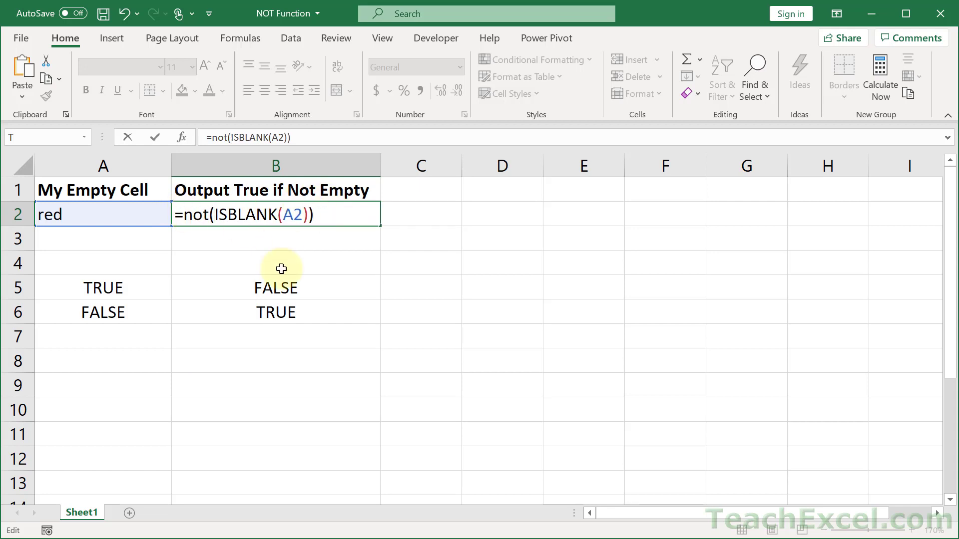
key("Return")
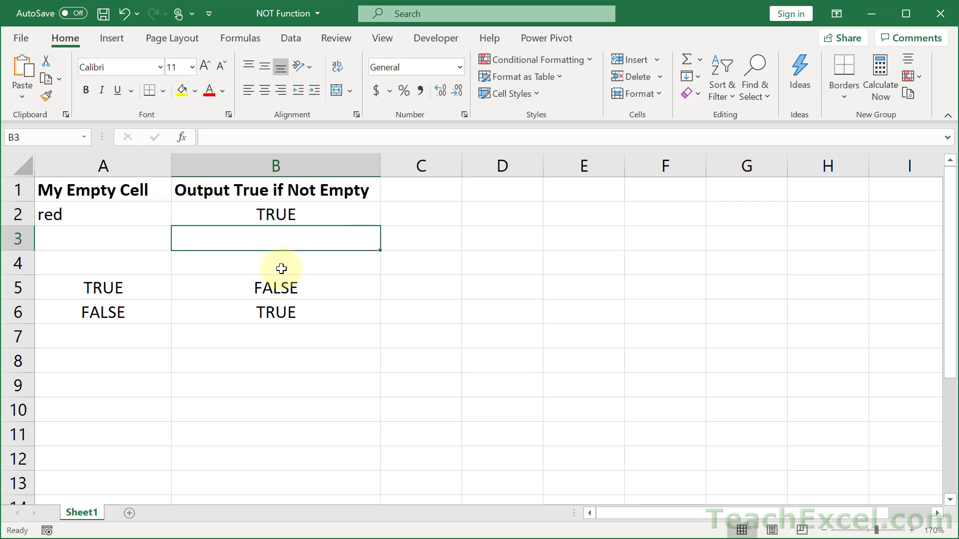
Reopen B2 to highlight the NOT(ISBLANK(A2)) part, leaving the formula unchanged
double_click(226, 214)
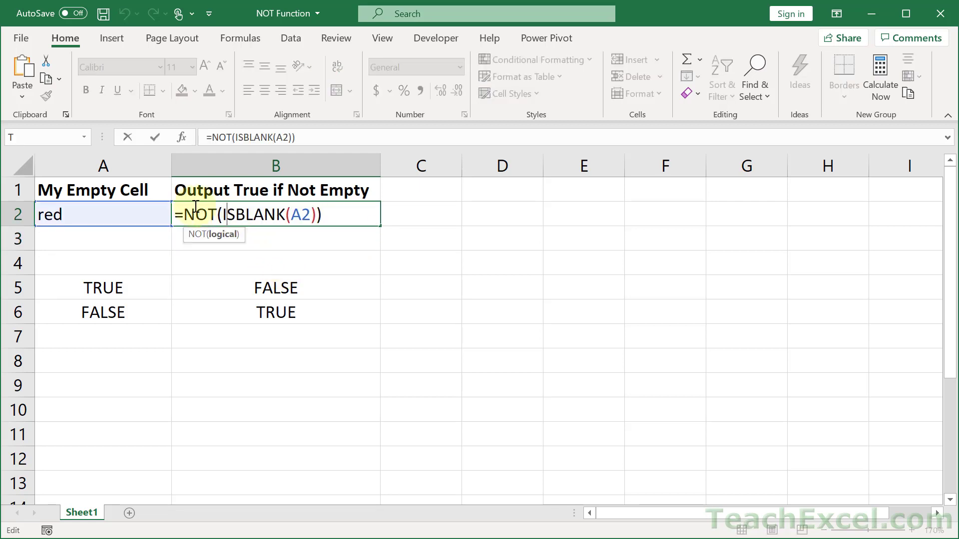
left_click_drag(186, 210, 338, 212)
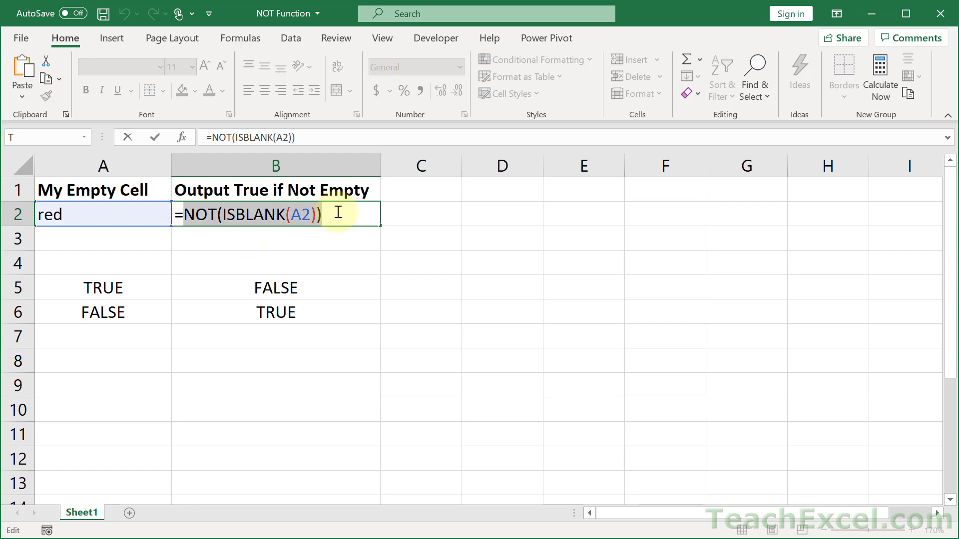
key("Escape")
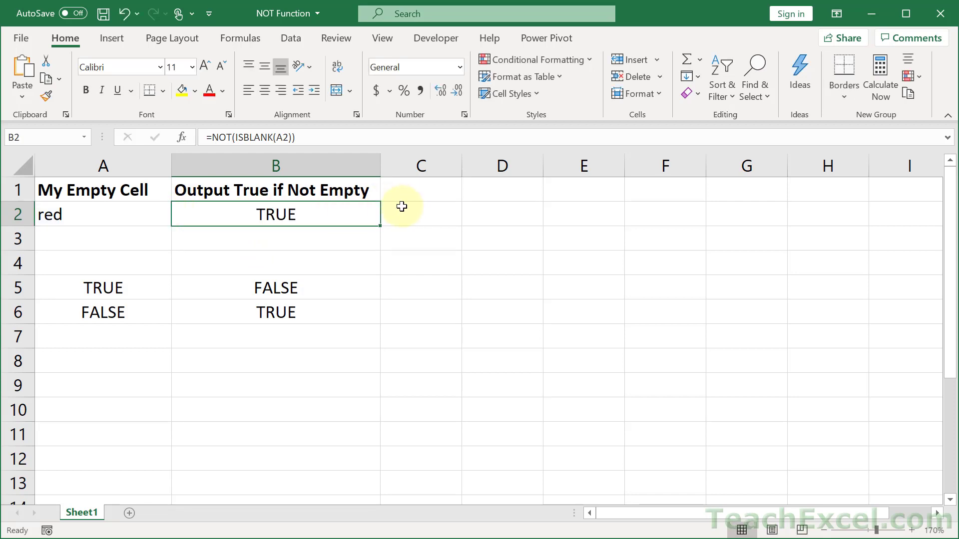
Enter =IF(NOT(ISBLANK(A2)),"Cell is not empty.","Cell is empty.") in C2
left_click(404, 206)
type("=if")
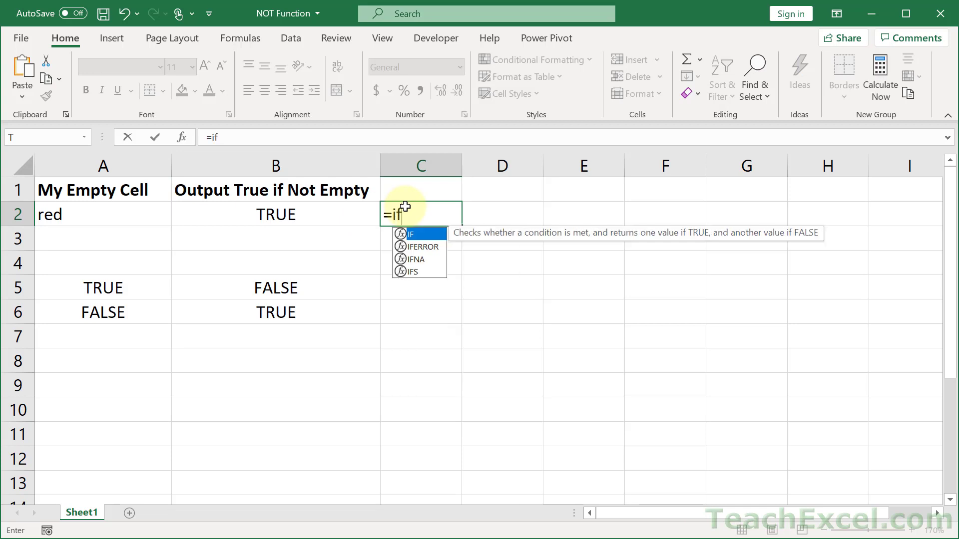
key("Tab")
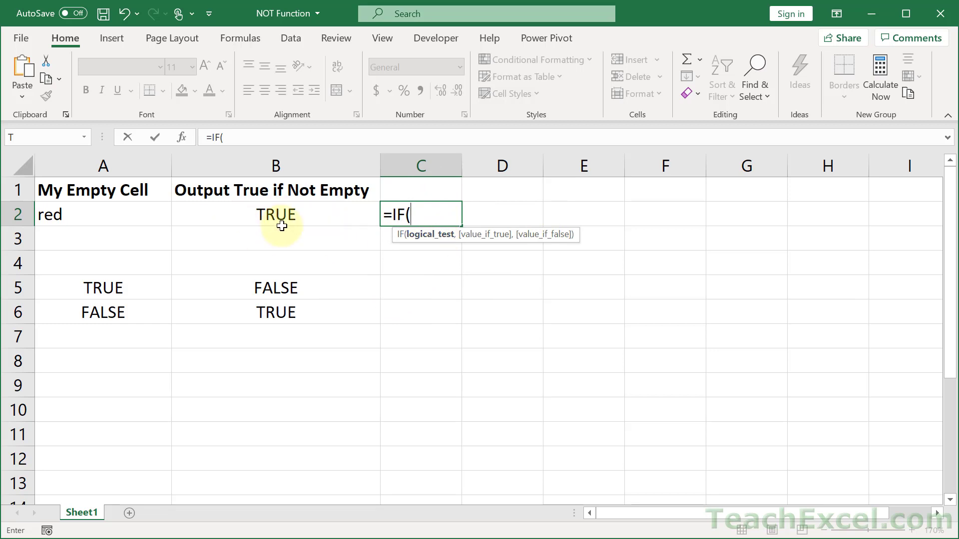
type("NOT(ISBLANK(A2))")
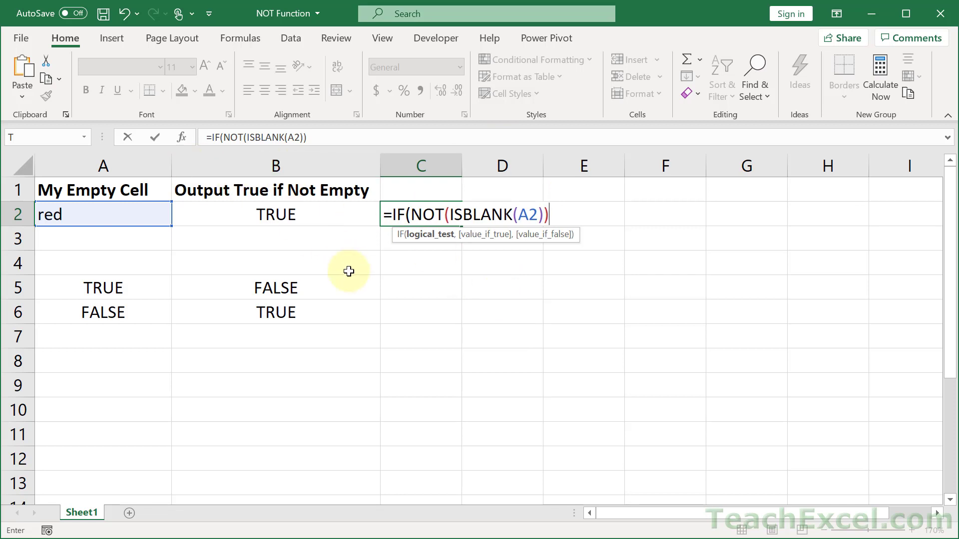
type(",")
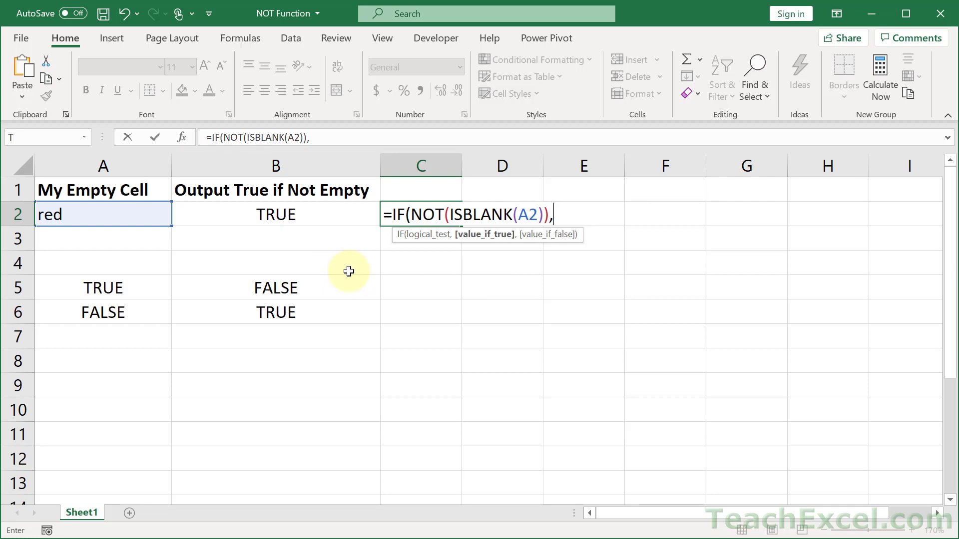
type("\"Cell is not")
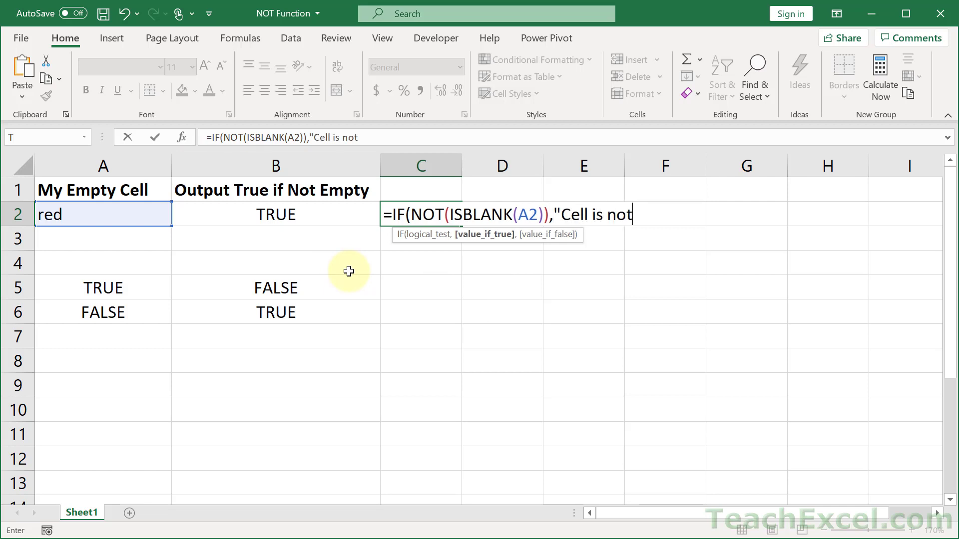
type(" empty.\",\"")
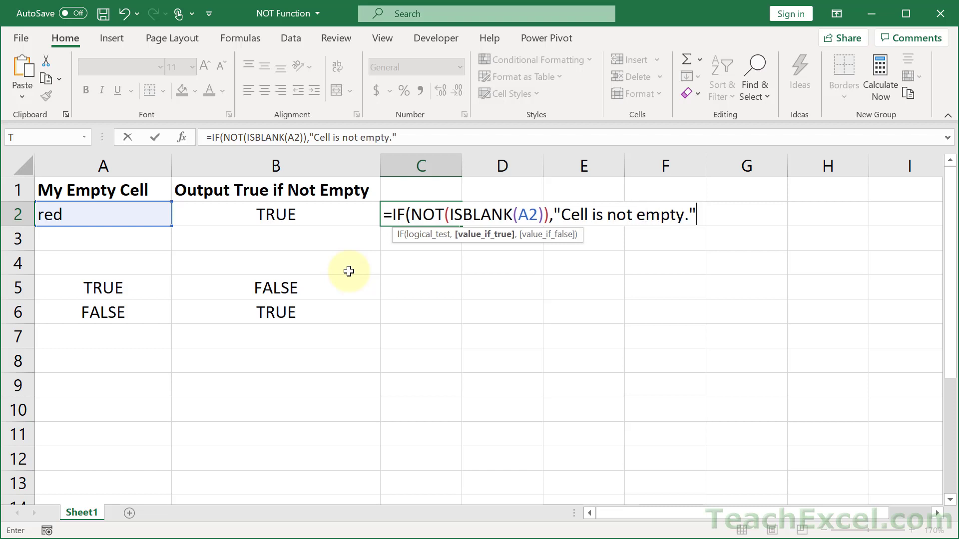
type("Cell i")
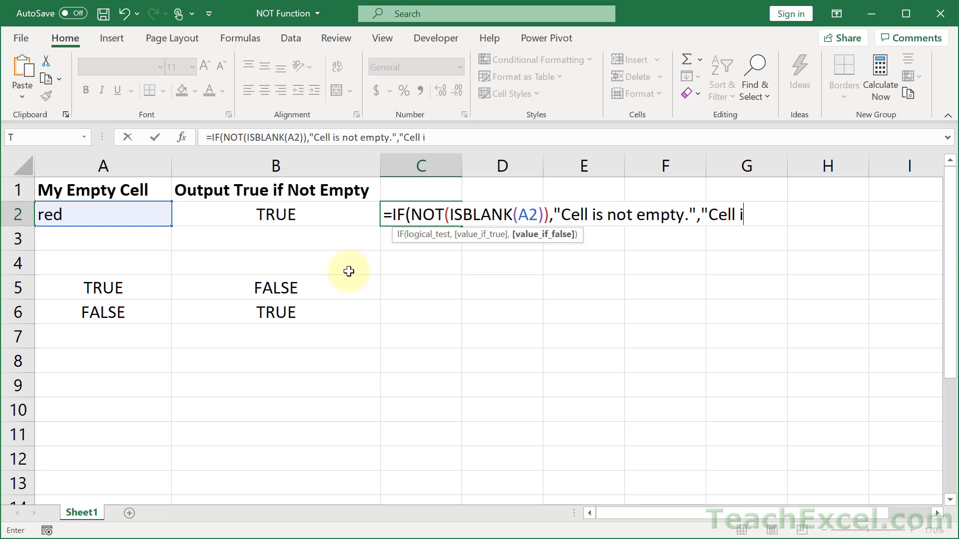
type("s empty.\")")
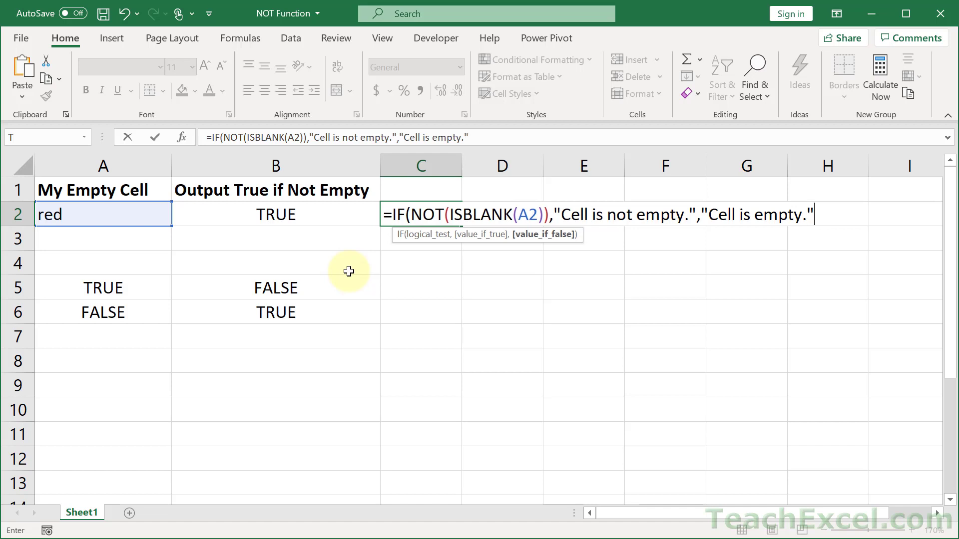
key("Return")
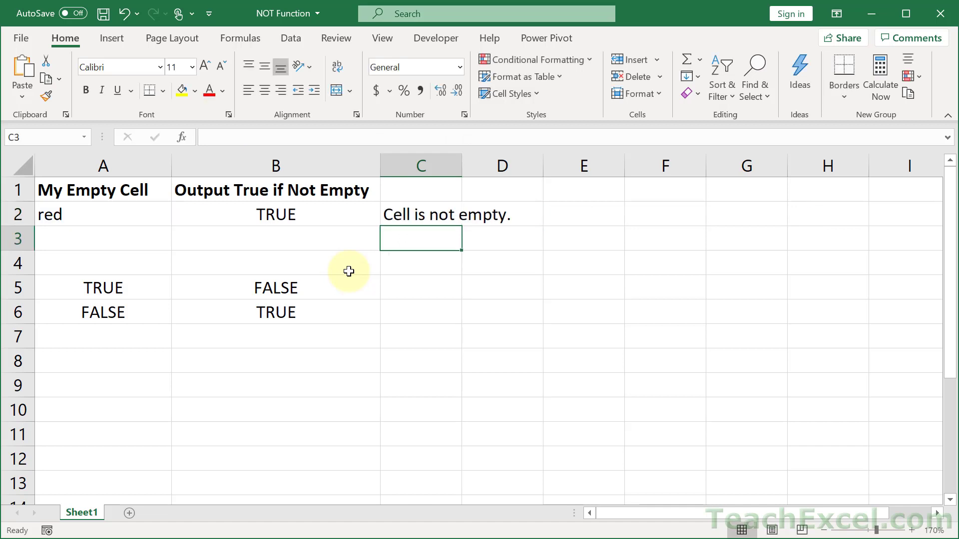
Delete the word 'red' from A2 so C2 shows 'Cell is empty.'
left_click(138, 214)
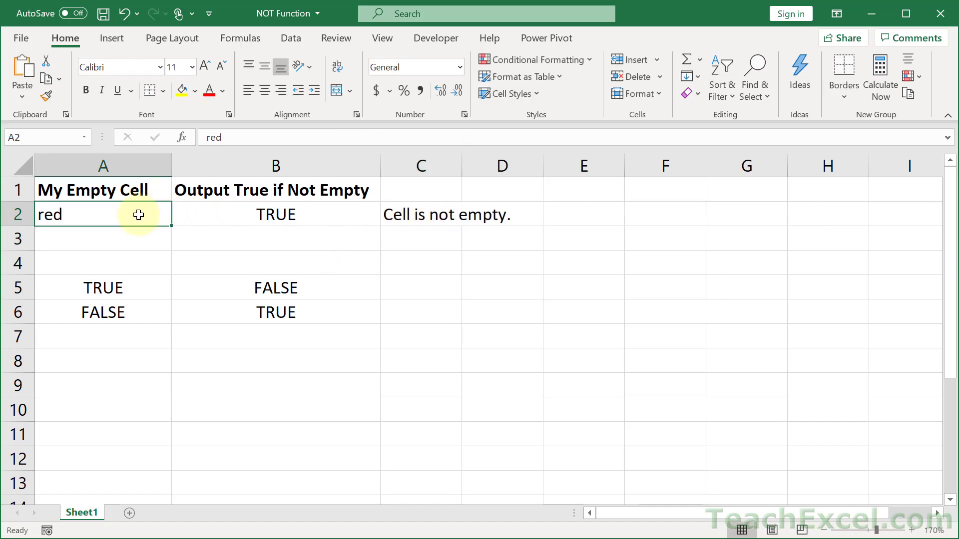
key("Delete")
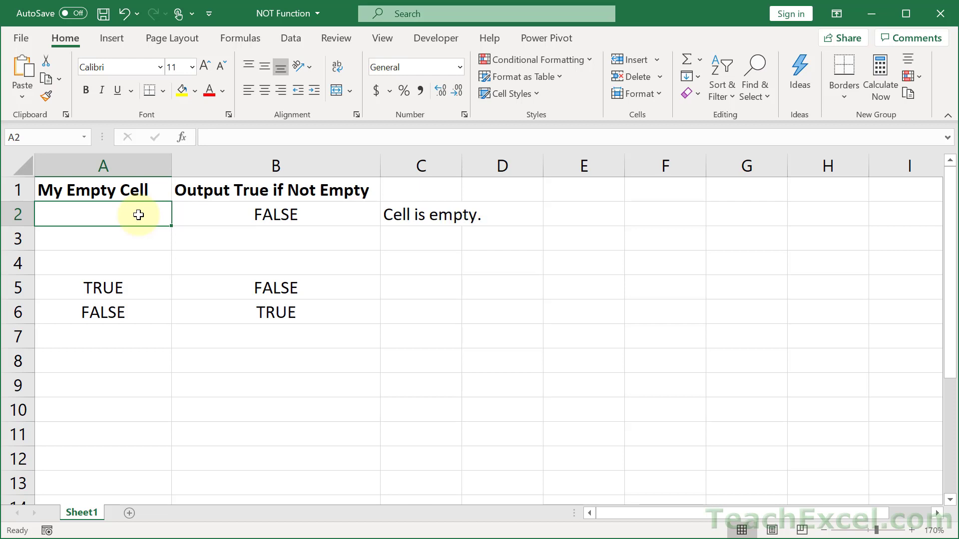